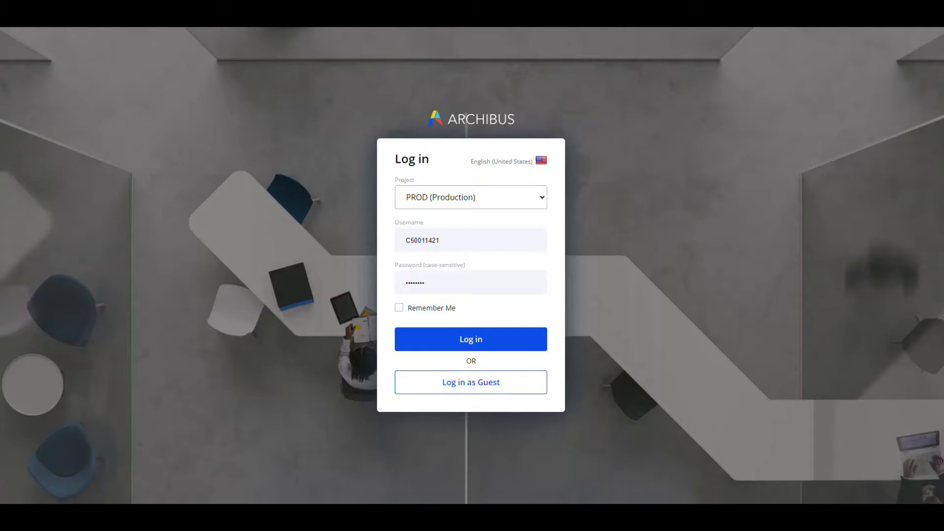
Step: Log in to Archibus with the PROD (Production) project selected
{"action": "left_click", "coordinate": [471, 342]}
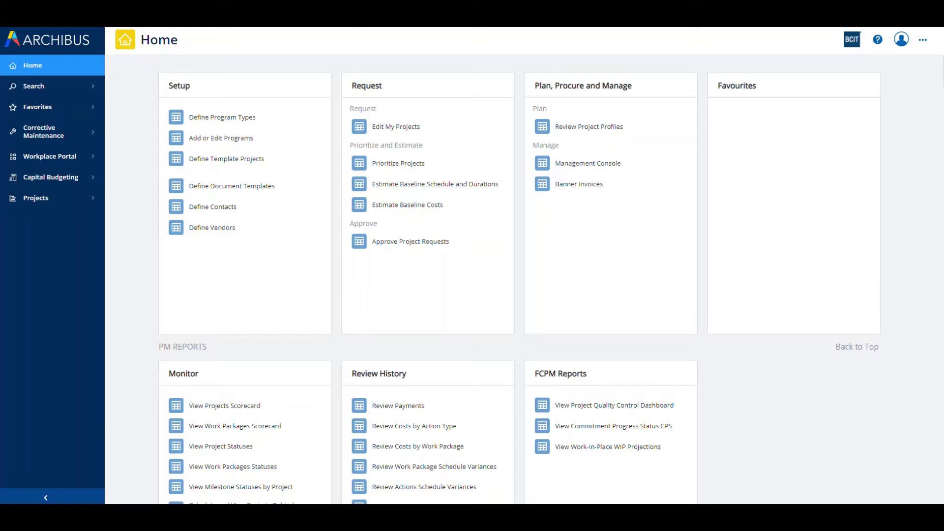
Step: Go to Edit My Projects under Request and show the Add New options
{"action": "left_click", "coordinate": [399, 128]}
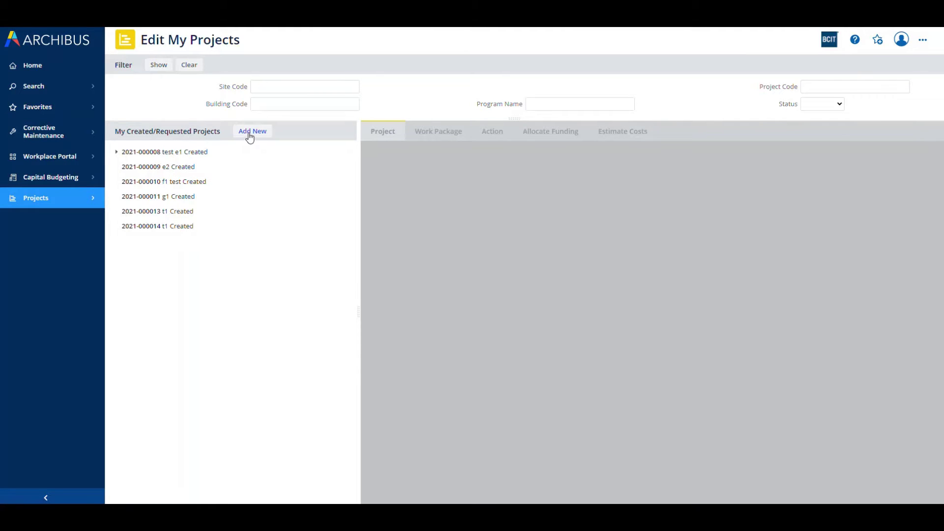
{"action": "left_click", "coordinate": [250, 132]}
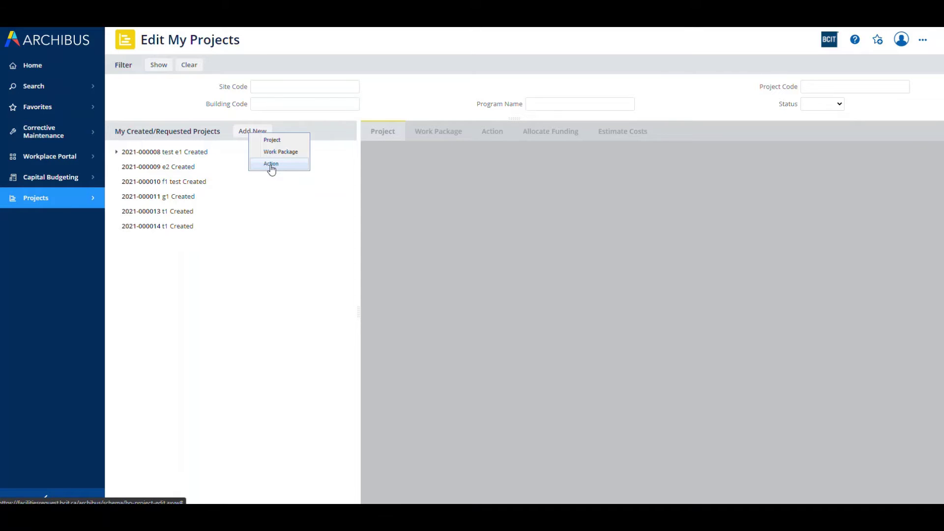
{"action": "left_click", "coordinate": [273, 140]}
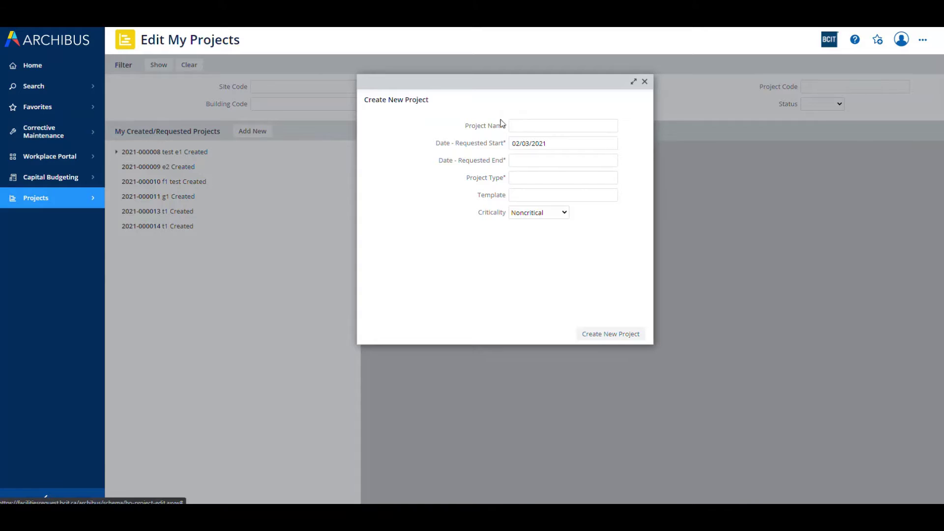
{"action": "left_click", "coordinate": [527, 127]}
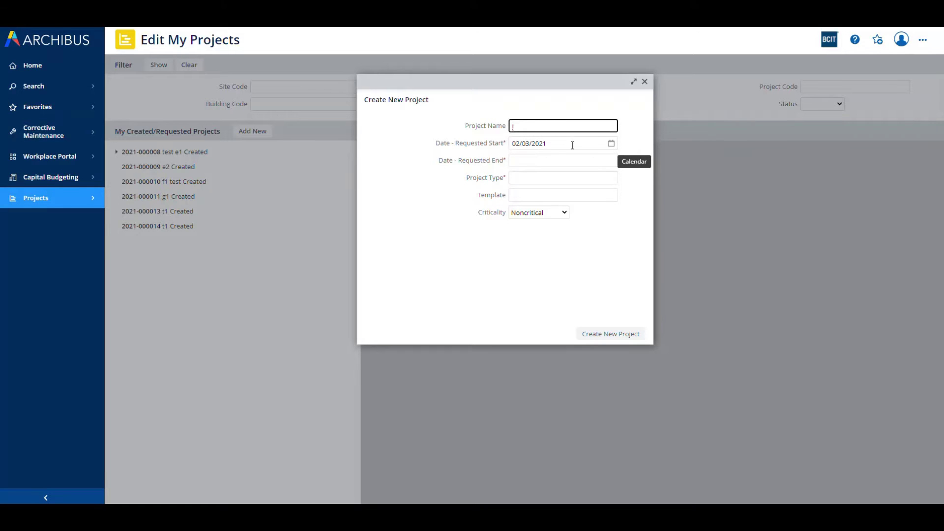
{"action": "left_click", "coordinate": [612, 160]}
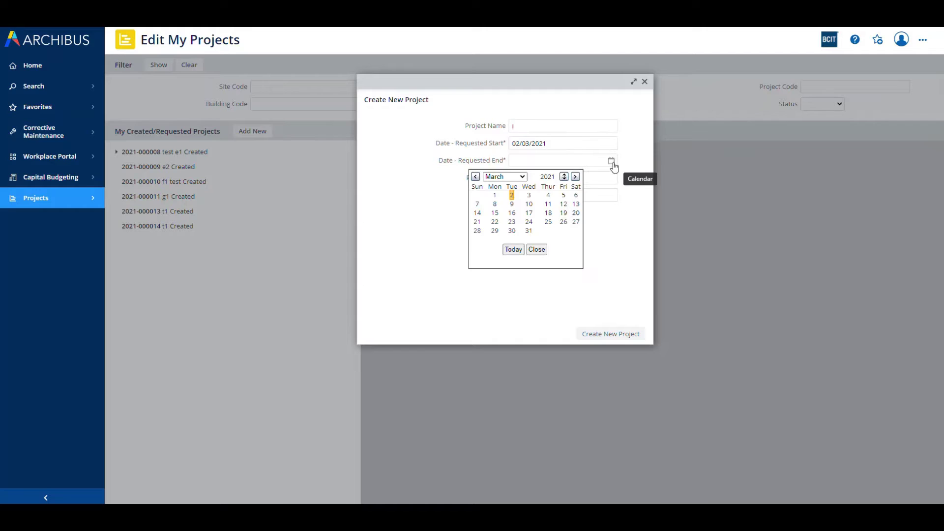
{"action": "left_click", "coordinate": [563, 204]}
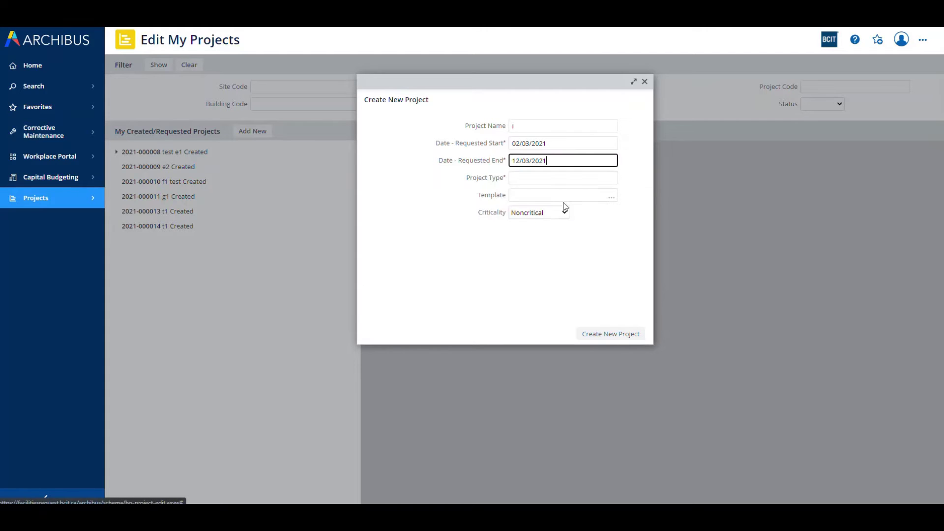
{"action": "left_click", "coordinate": [609, 179]}
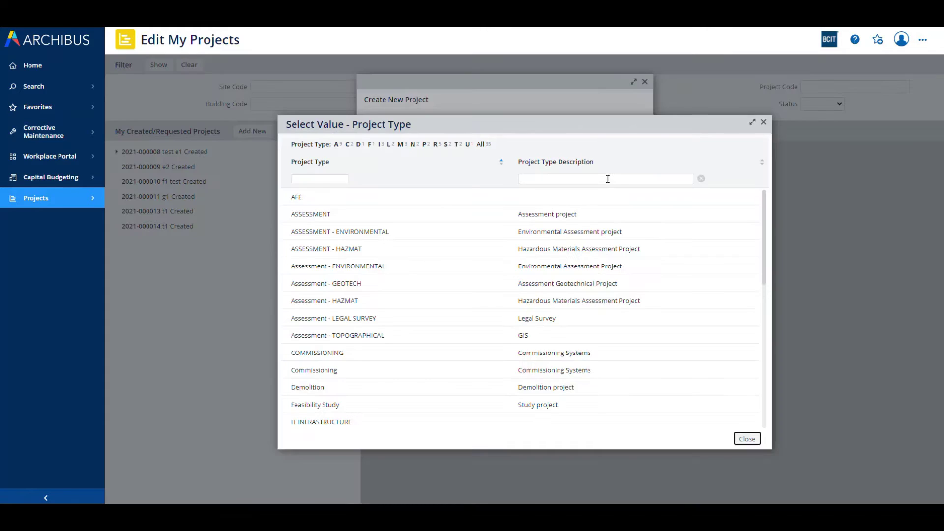
{"action": "left_click", "coordinate": [311, 215]}
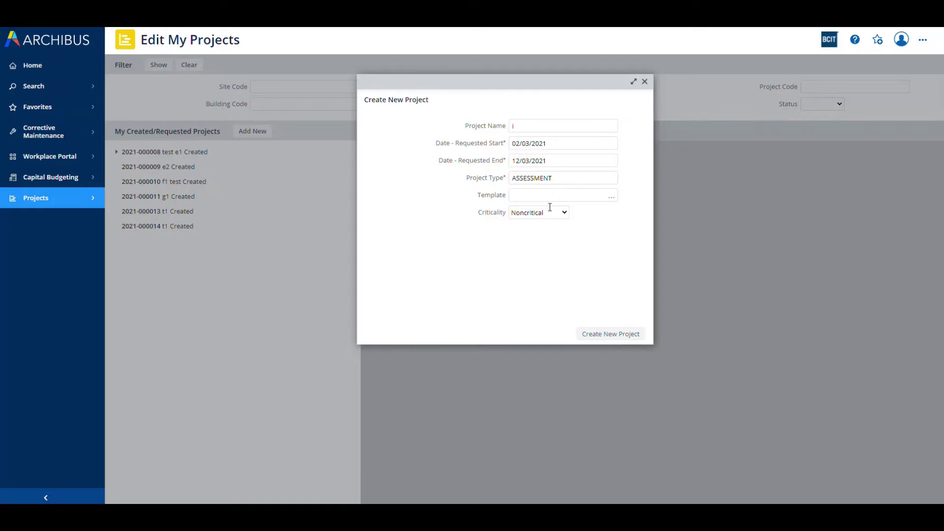
{"action": "left_click", "coordinate": [611, 334]}
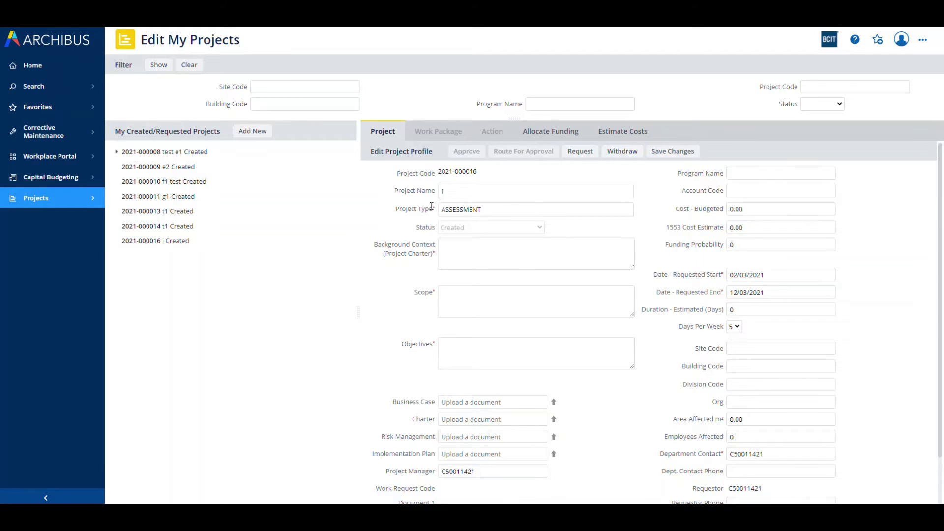
Step: Enter 'test' in Background Context, Scope and Objectives, removing the stray 'y'
{"action": "left_click", "coordinate": [450, 249]}
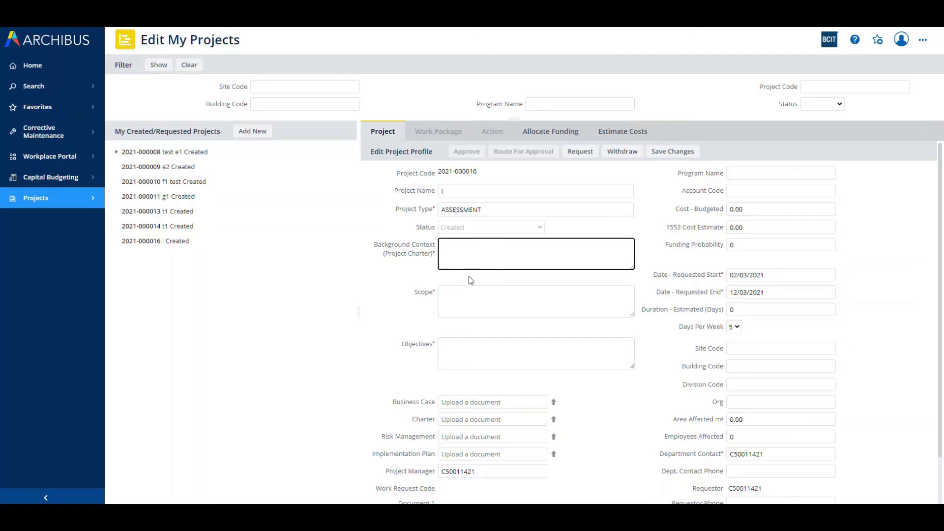
{"action": "type", "text": "test"}
{"action": "left_click", "coordinate": [495, 295]}
{"action": "type", "text": "test"}
{"action": "left_click", "coordinate": [483, 351]}
{"action": "type", "text": "testy"}
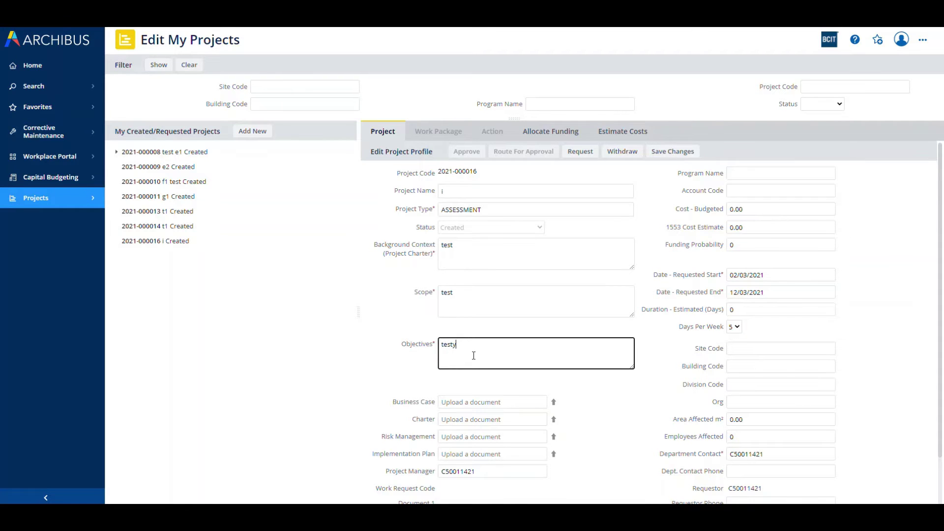
{"action": "key", "text": "BackSpace"}
{"action": "scroll", "coordinate": [496, 350], "scroll_direction": "down", "scroll_amount": 1}
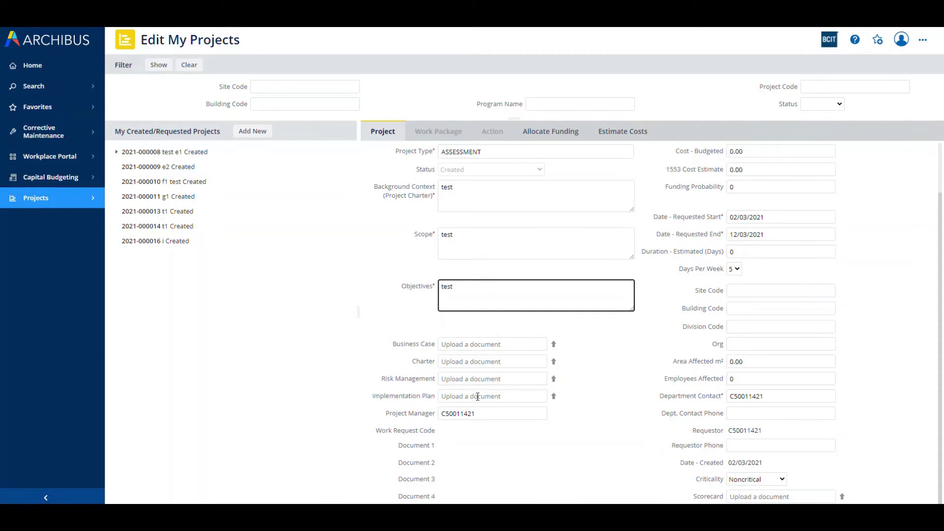
{"action": "scroll", "coordinate": [479, 406], "scroll_direction": "up", "scroll_amount": 1}
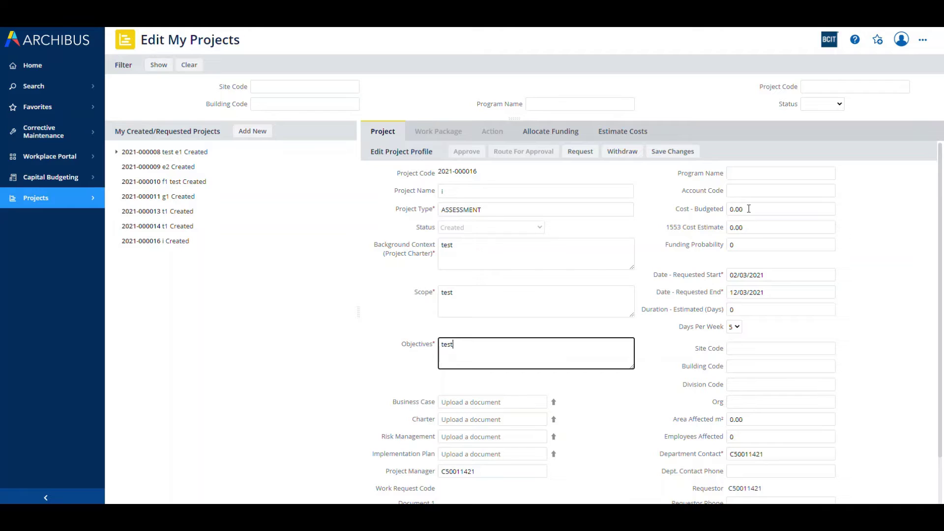
Step: Enter 10.000 for Cost - Budgeted and 9,000 for the 1553 Cost Estimate
{"action": "left_click", "coordinate": [748, 208]}
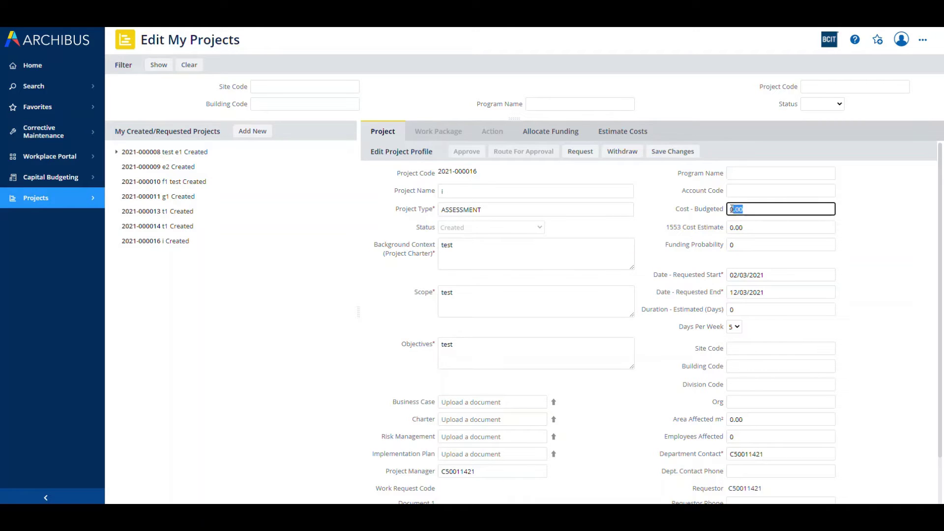
{"action": "type", "text": "10.000"}
{"action": "left_click", "coordinate": [901, 241]}
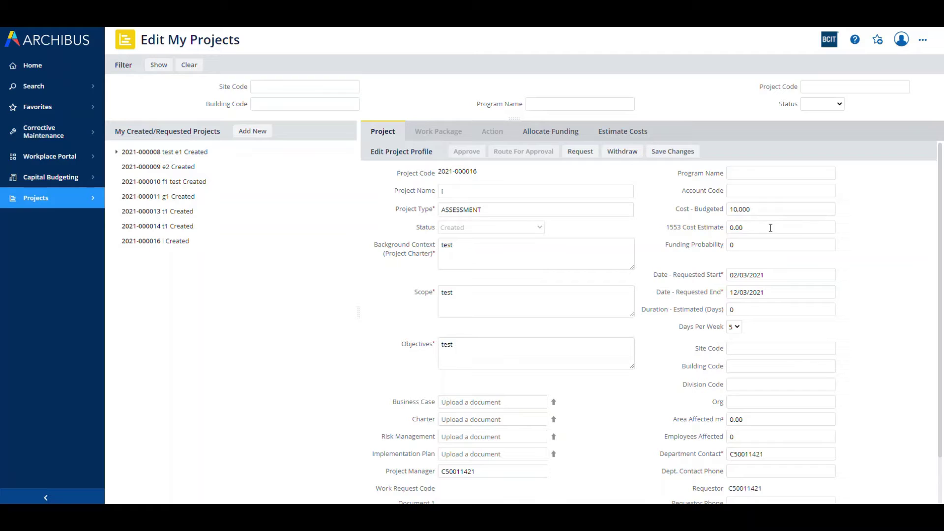
{"action": "left_click", "coordinate": [770, 228]}
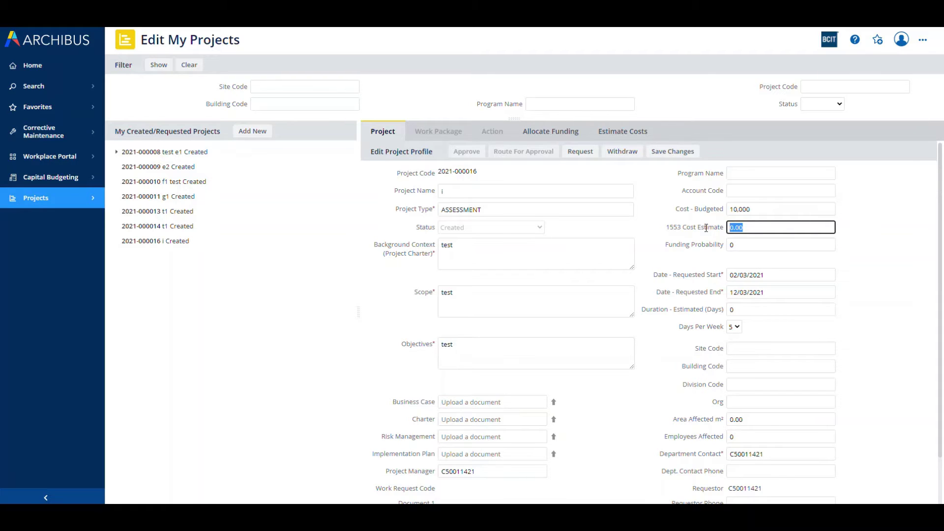
{"action": "type", "text": "9,000"}
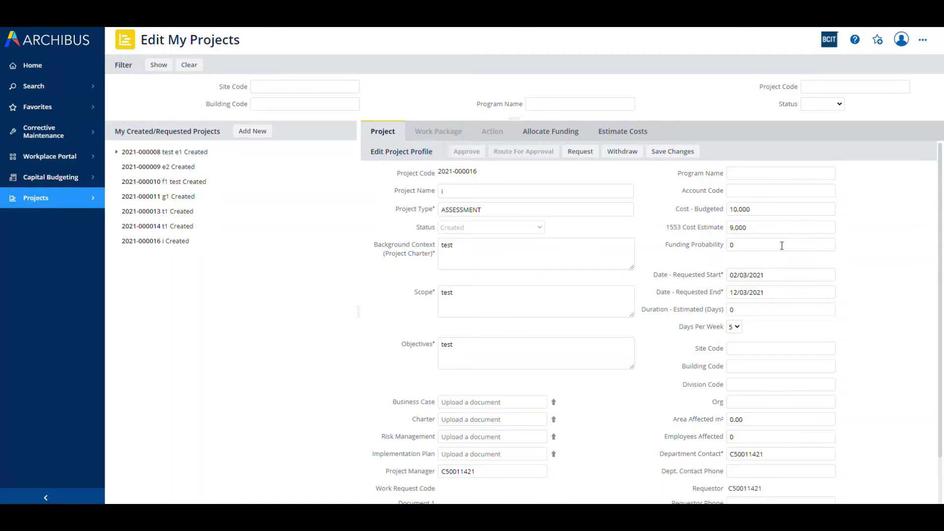
{"action": "mouse_move", "coordinate": [774, 274]}
Step: Set the project's estimated duration to 5 days
{"action": "left_click", "coordinate": [743, 311]}
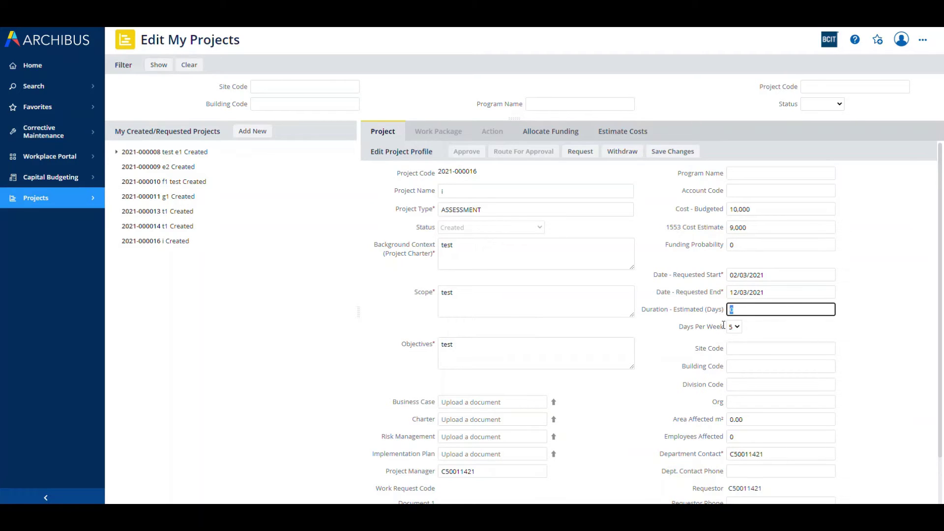
{"action": "type", "text": "5"}
{"action": "left_click", "coordinate": [856, 327]}
{"action": "scroll", "coordinate": [844, 327], "scroll_direction": "down", "scroll_amount": 1}
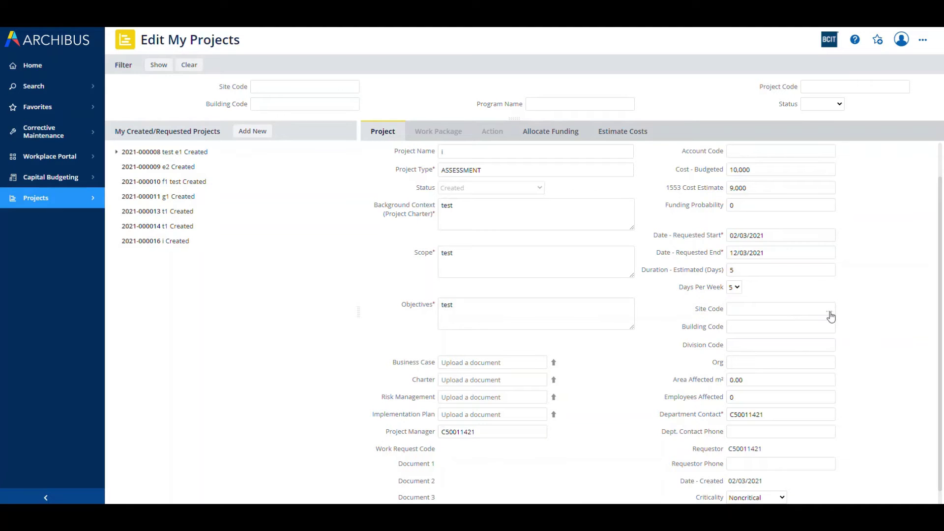
Step: Pick site AIC, building AIC01, division 3D2100 and org 210001
{"action": "left_click", "coordinate": [830, 312]}
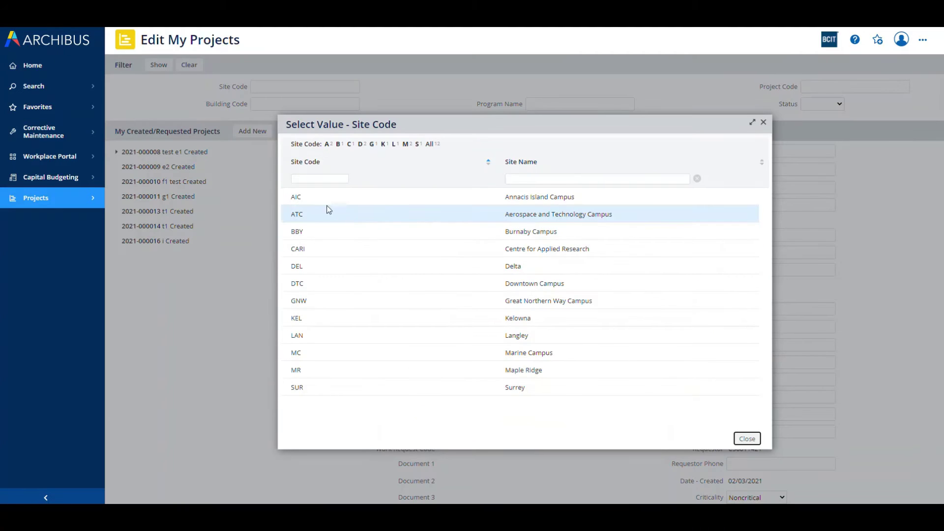
{"action": "left_click", "coordinate": [296, 197]}
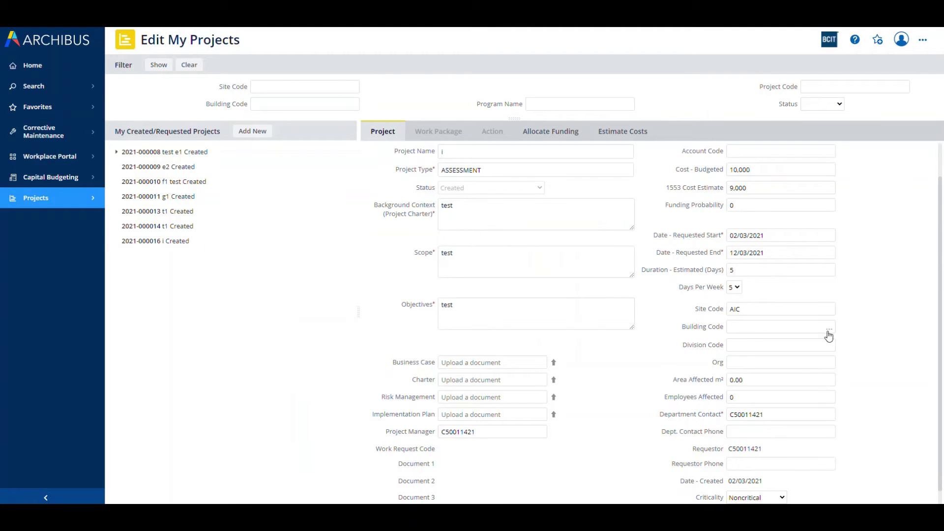
{"action": "left_click", "coordinate": [829, 329]}
{"action": "left_click", "coordinate": [317, 199]}
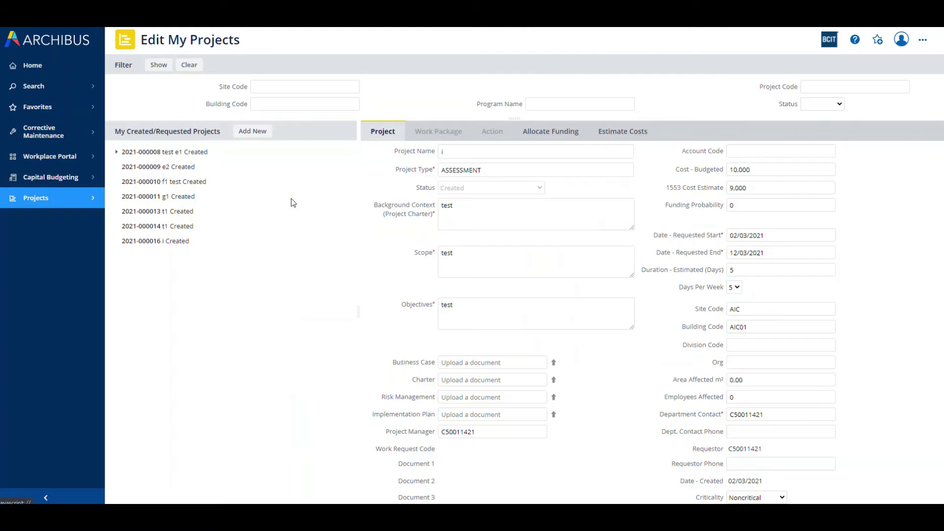
{"action": "left_click", "coordinate": [828, 346]}
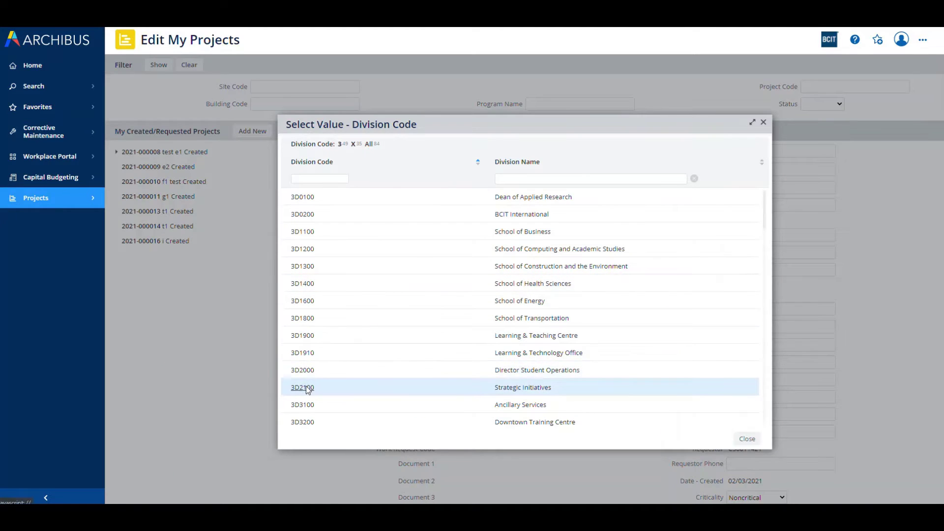
{"action": "left_click", "coordinate": [310, 390]}
{"action": "left_click", "coordinate": [830, 367]}
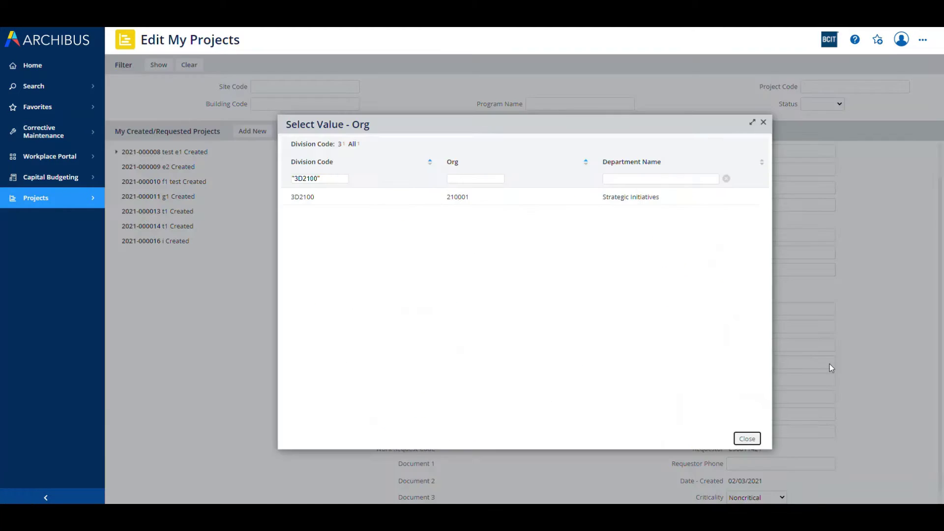
{"action": "left_click", "coordinate": [325, 199]}
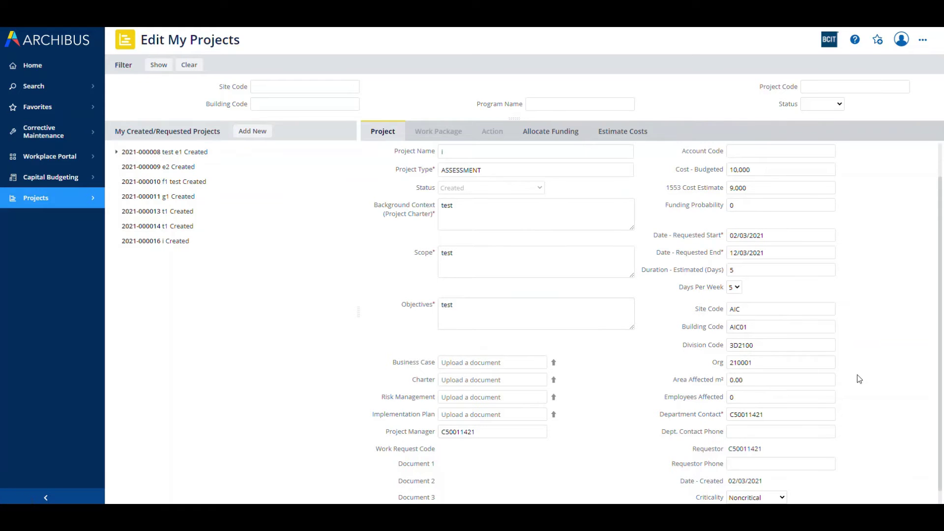
{"action": "scroll", "coordinate": [859, 379], "scroll_direction": "down", "scroll_amount": 1}
{"action": "scroll", "coordinate": [859, 379], "scroll_direction": "up", "scroll_amount": 3}
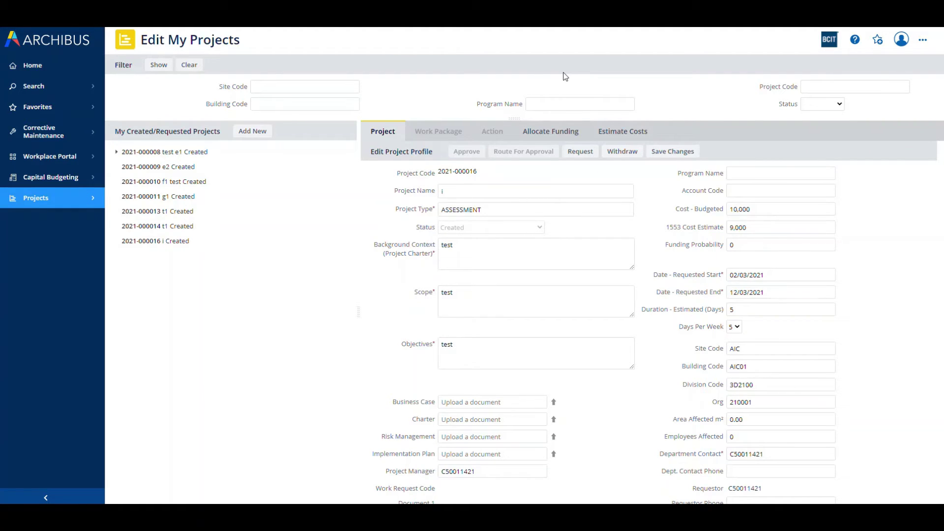
{"action": "left_click", "coordinate": [672, 152]}
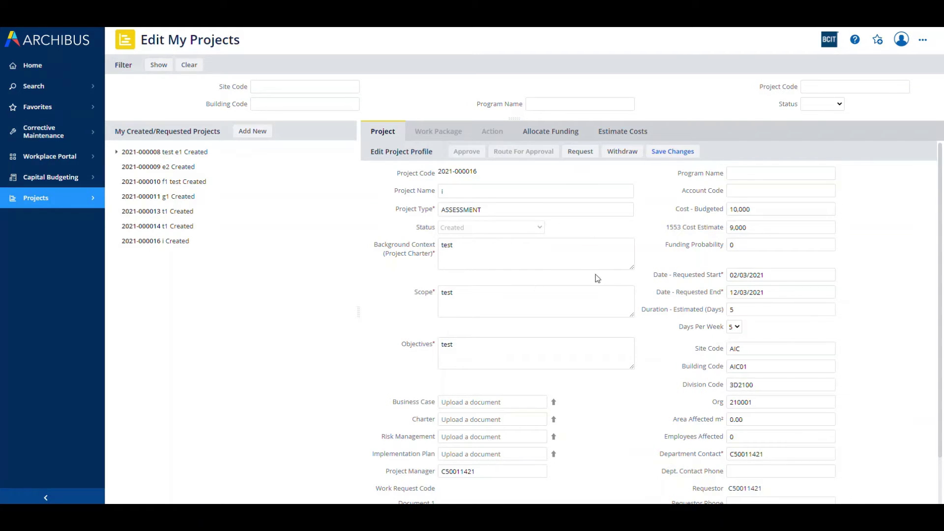
{"action": "scroll", "coordinate": [599, 279], "scroll_direction": "down", "scroll_amount": 1}
{"action": "scroll", "coordinate": [598, 279], "scroll_direction": "up", "scroll_amount": 1}
{"action": "left_click", "coordinate": [582, 152]}
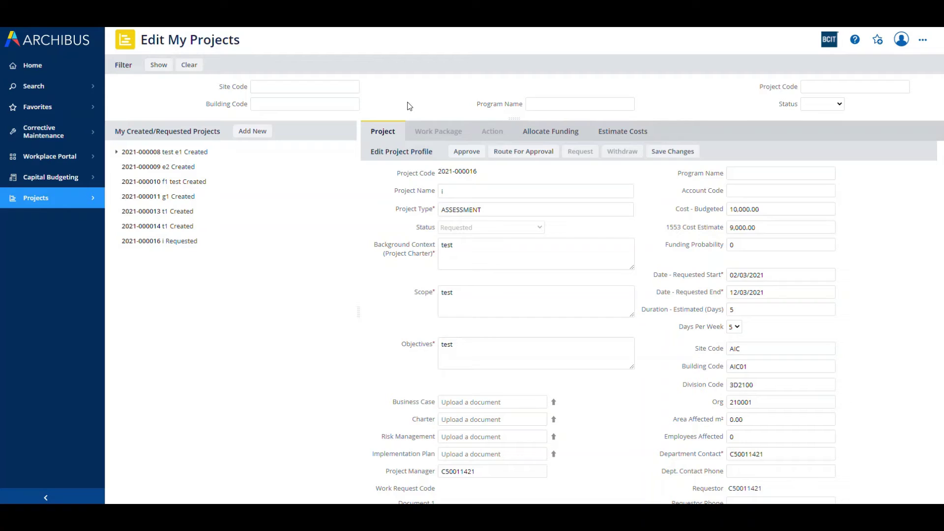
Step: Add and save work package i, estimated from 02/03/2021 to 12/03/2021
{"action": "left_click", "coordinate": [263, 133]}
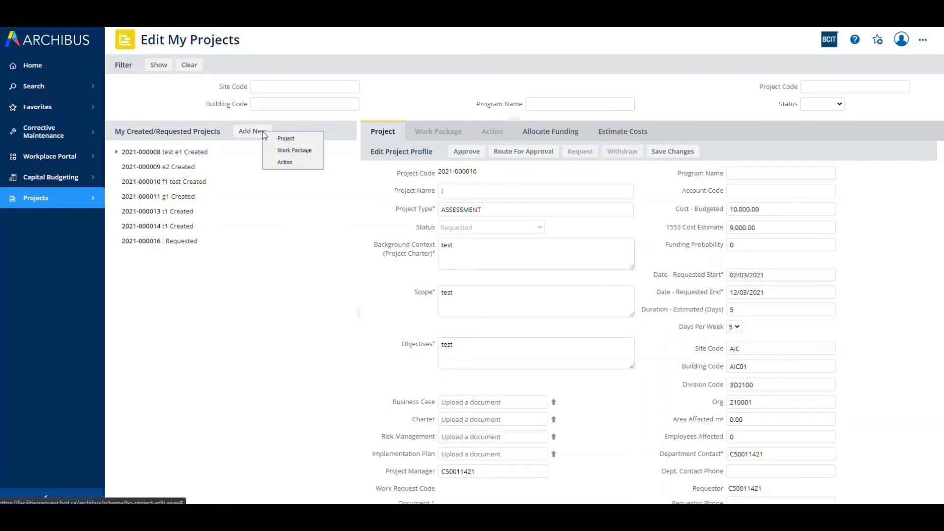
{"action": "left_click", "coordinate": [283, 150]}
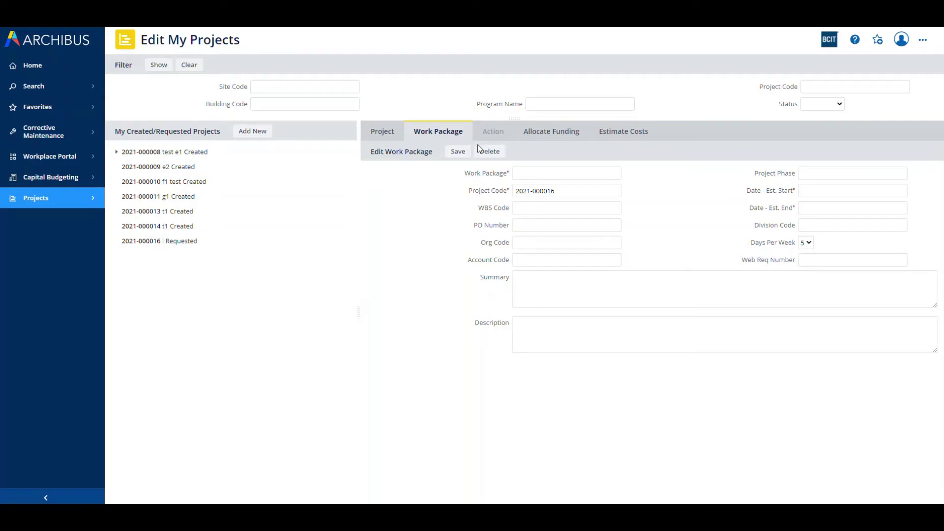
{"action": "left_click", "coordinate": [544, 173]}
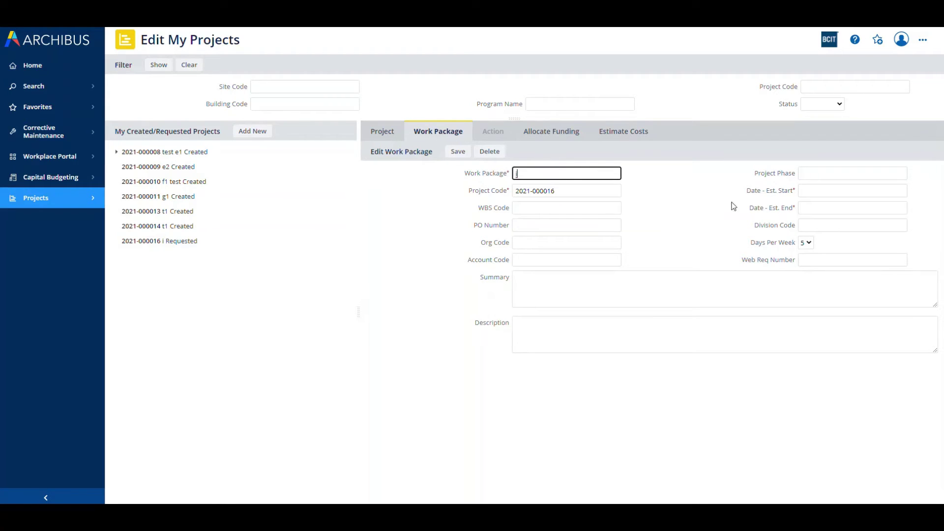
{"action": "left_click", "coordinate": [902, 191]}
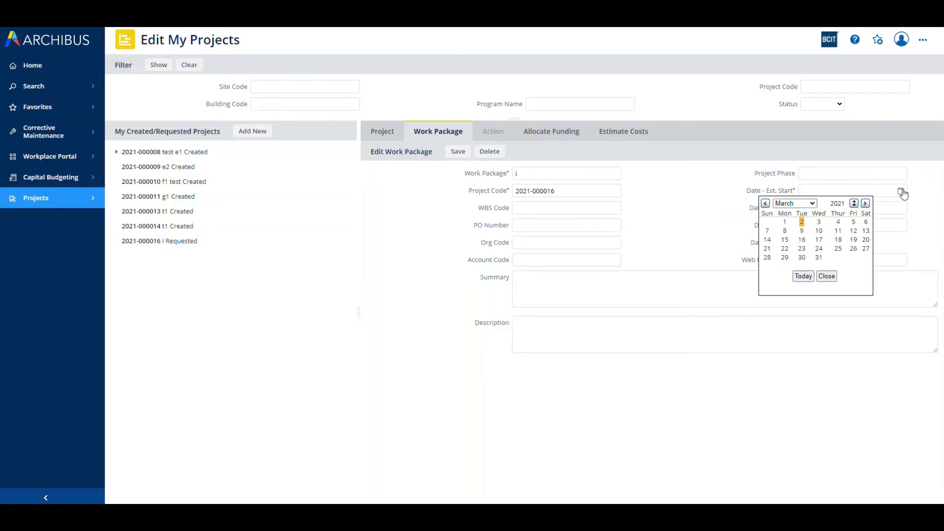
{"action": "left_click", "coordinate": [806, 225]}
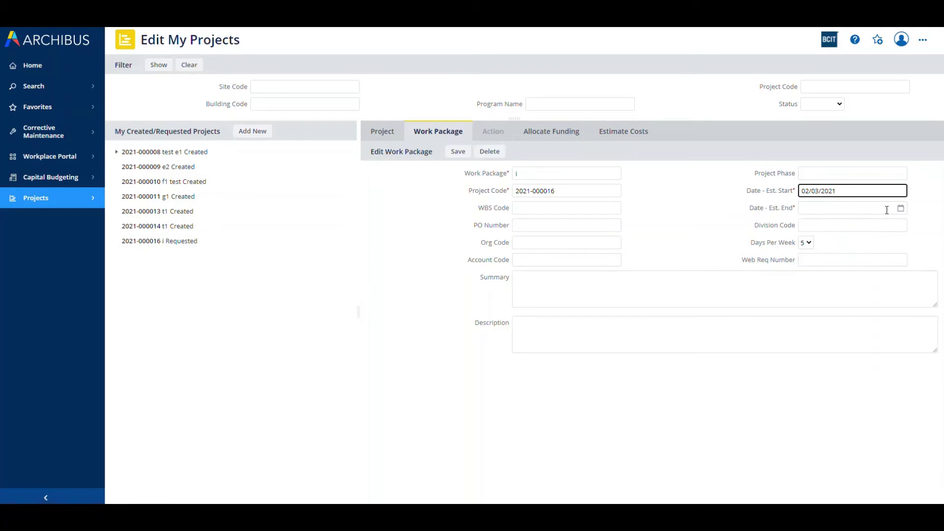
{"action": "left_click", "coordinate": [901, 208]}
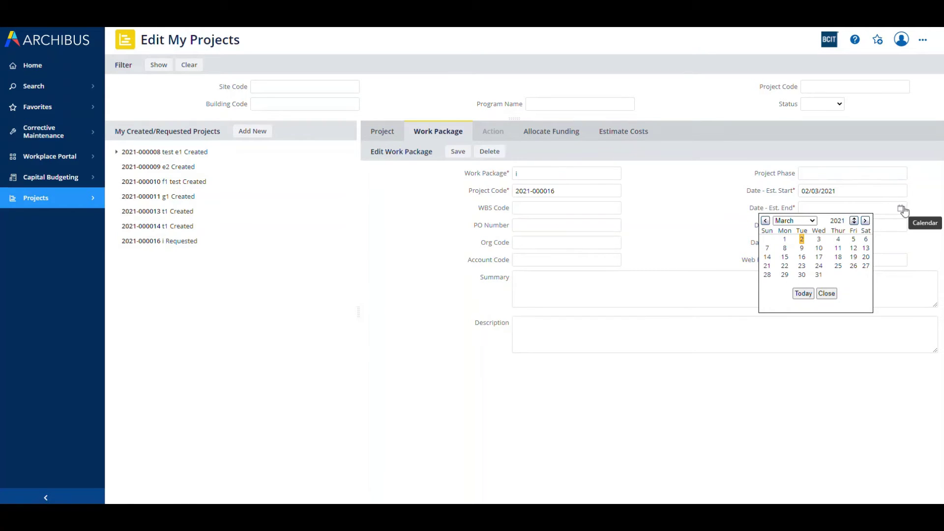
{"action": "left_click", "coordinate": [853, 248]}
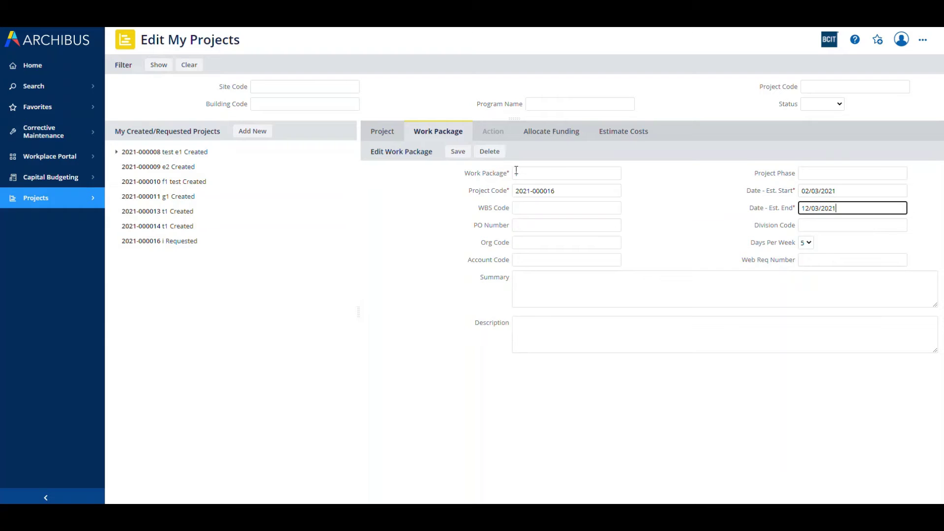
{"action": "left_click", "coordinate": [457, 151]}
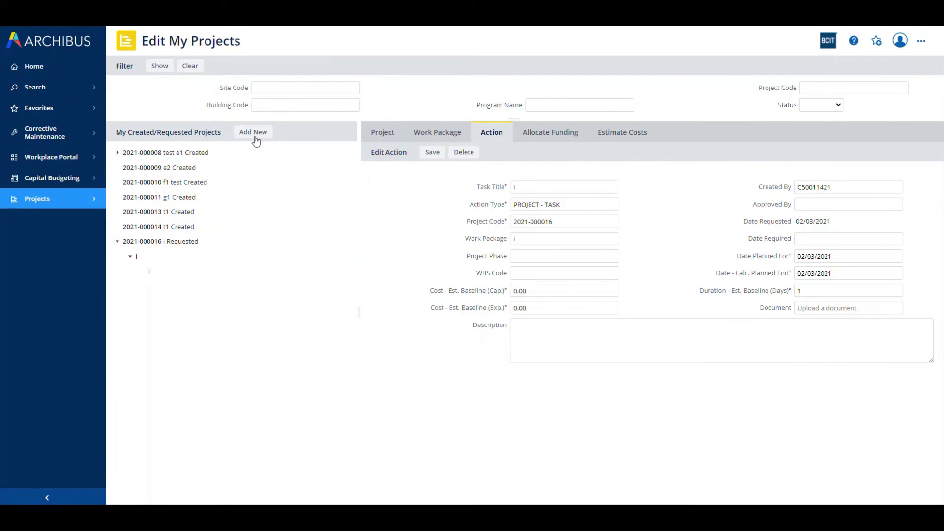
Step: Add and save action 'i' with Cost - Est. Baseline (Cap.) set to 9000
{"action": "left_click", "coordinate": [255, 135]}
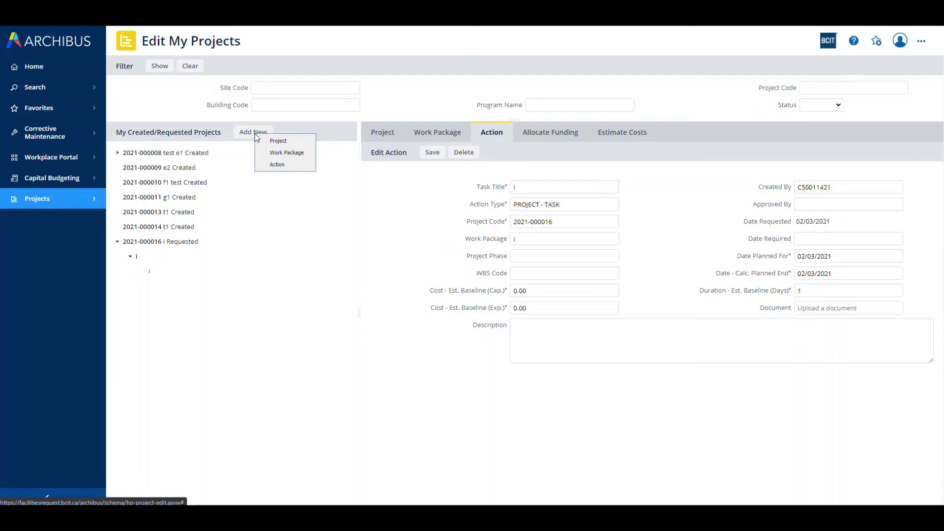
{"action": "left_click", "coordinate": [287, 165]}
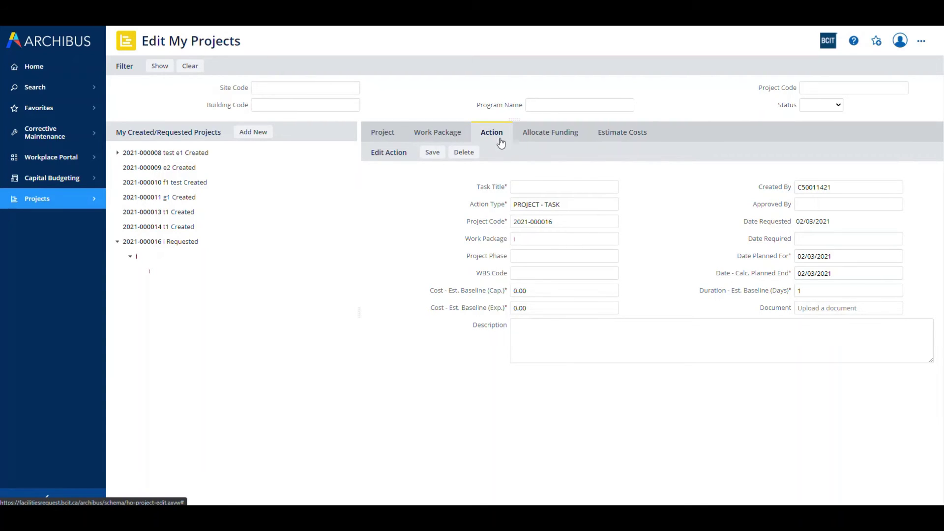
{"action": "left_click", "coordinate": [540, 187]}
{"action": "type", "text": "i"}
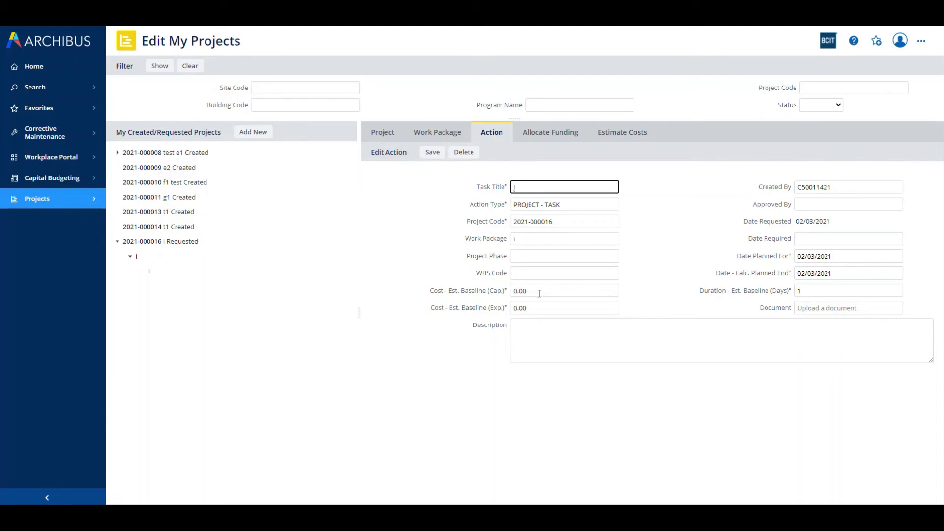
{"action": "double_click", "coordinate": [539, 291]}
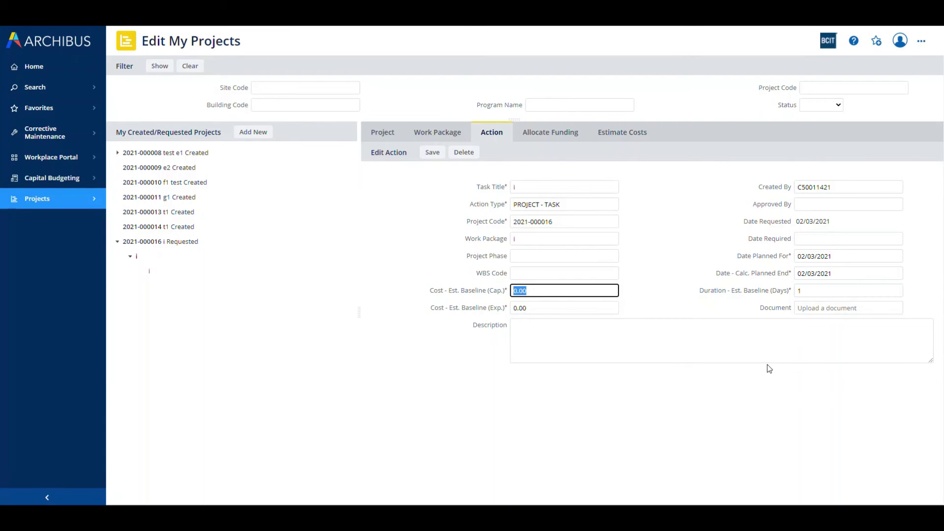
{"action": "type", "text": "9000"}
{"action": "left_click", "coordinate": [811, 433]}
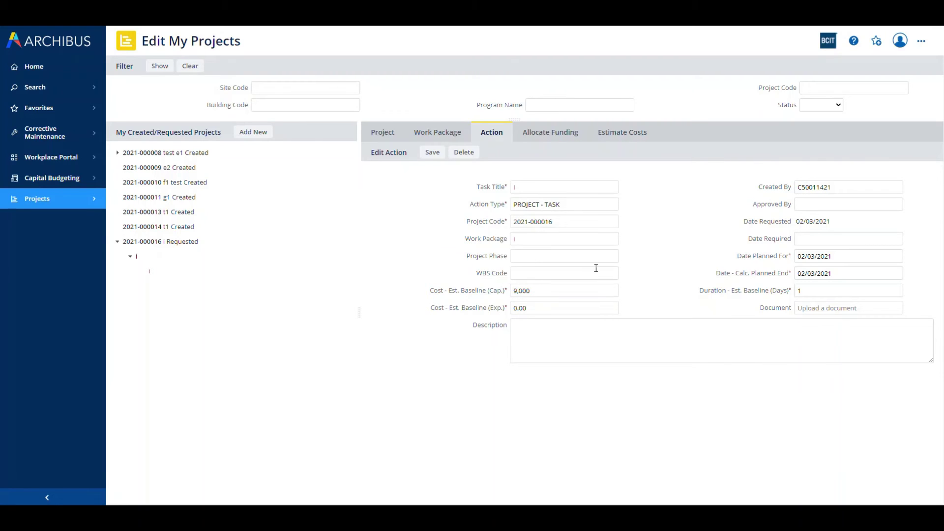
{"action": "left_click", "coordinate": [432, 153]}
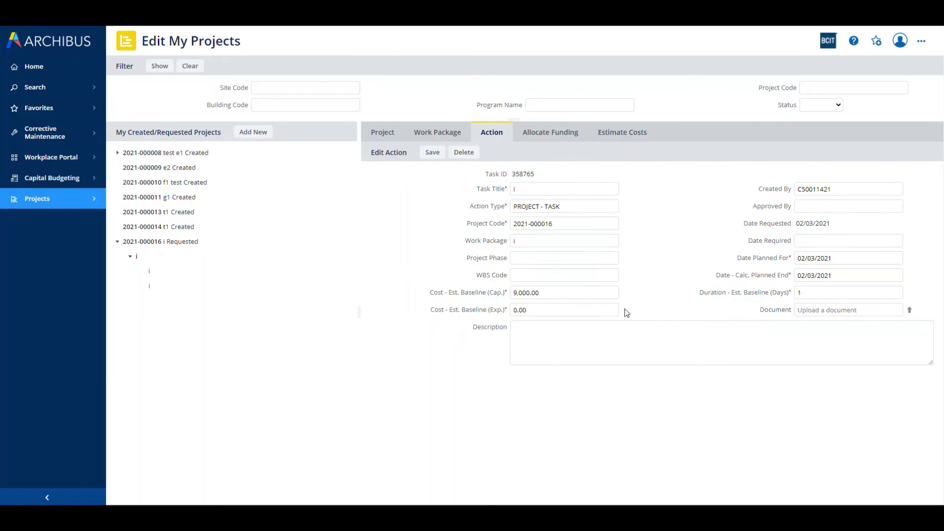
{"action": "left_click", "coordinate": [117, 242]}
{"action": "left_click", "coordinate": [118, 242]}
{"action": "left_click", "coordinate": [130, 257]}
{"action": "left_click", "coordinate": [617, 137]}
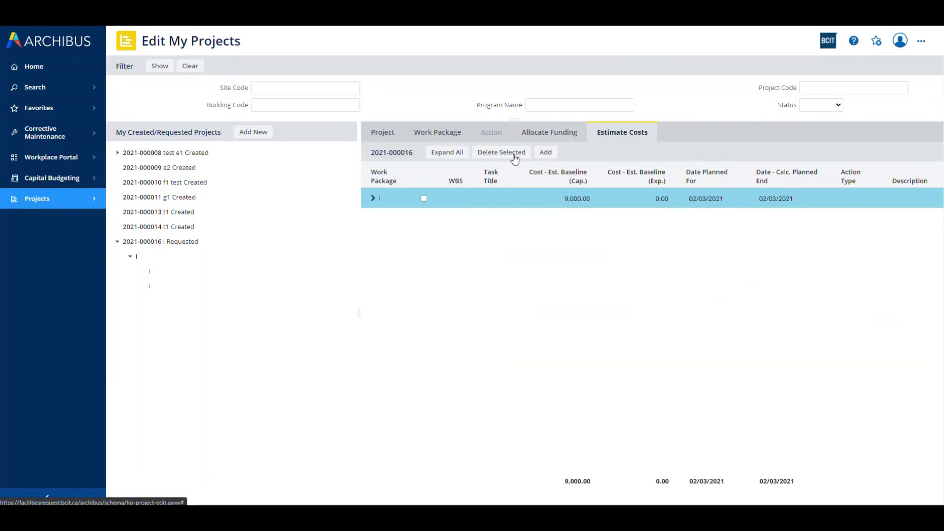
{"action": "left_click", "coordinate": [376, 198]}
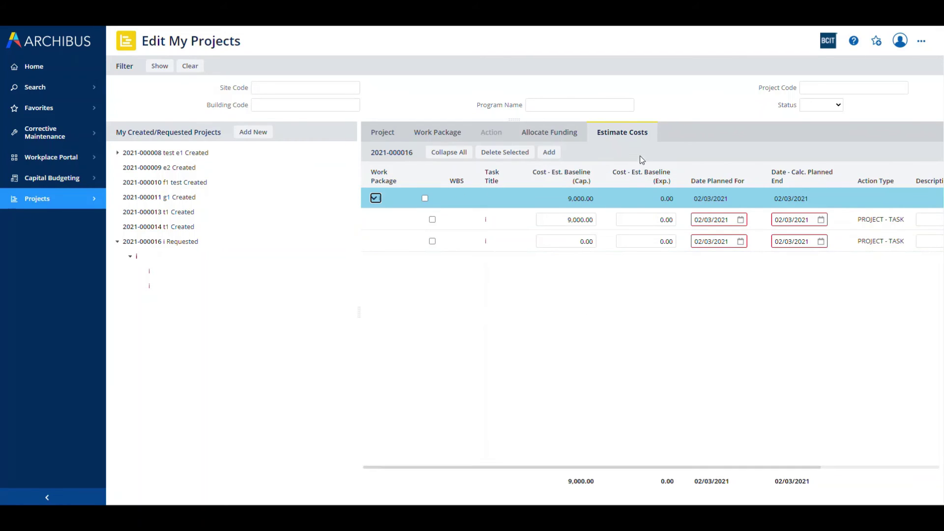
{"action": "left_click", "coordinate": [379, 137]}
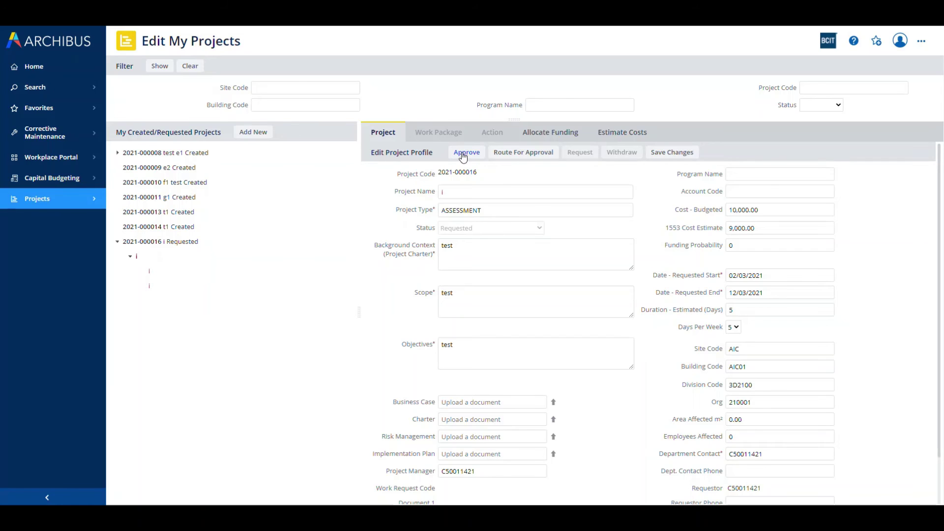
{"action": "left_click", "coordinate": [520, 153]}
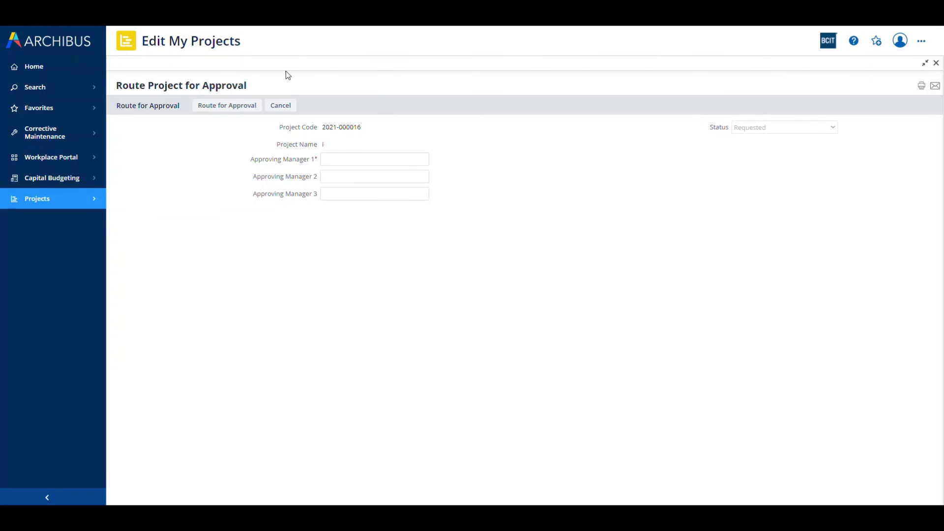
{"action": "left_click", "coordinate": [282, 106]}
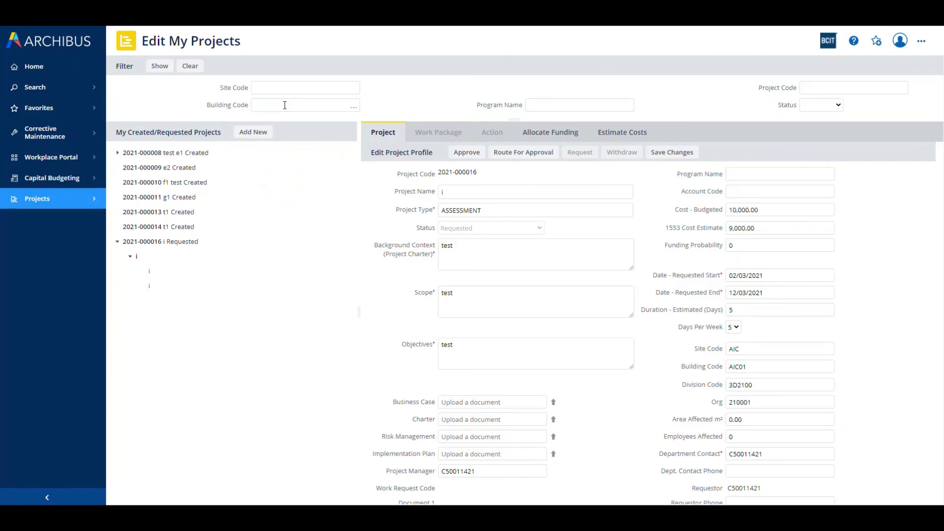
{"action": "left_click", "coordinate": [466, 152]}
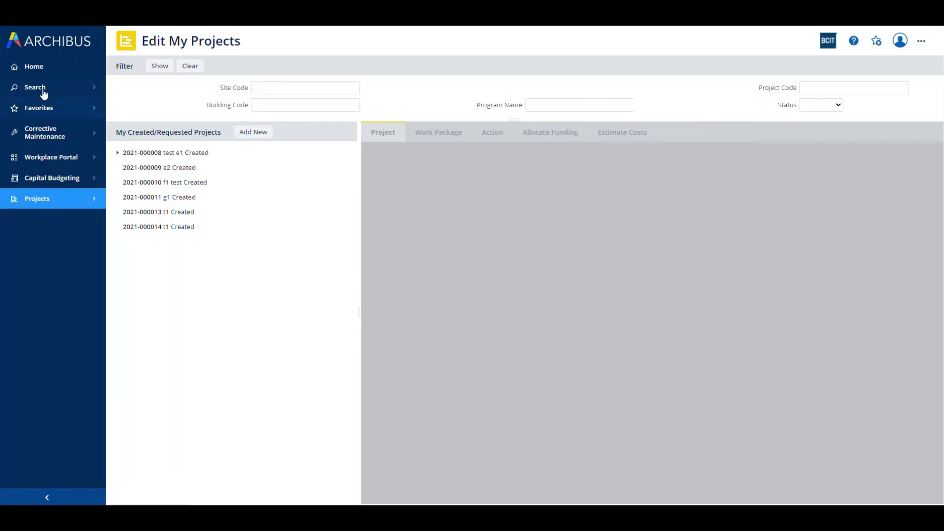
{"action": "left_click", "coordinate": [34, 67]}
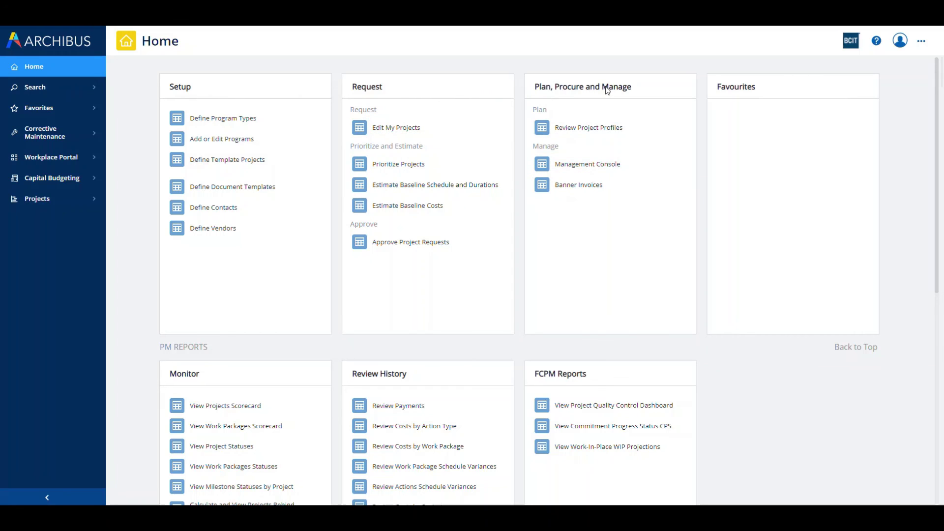
{"action": "left_click", "coordinate": [581, 165]}
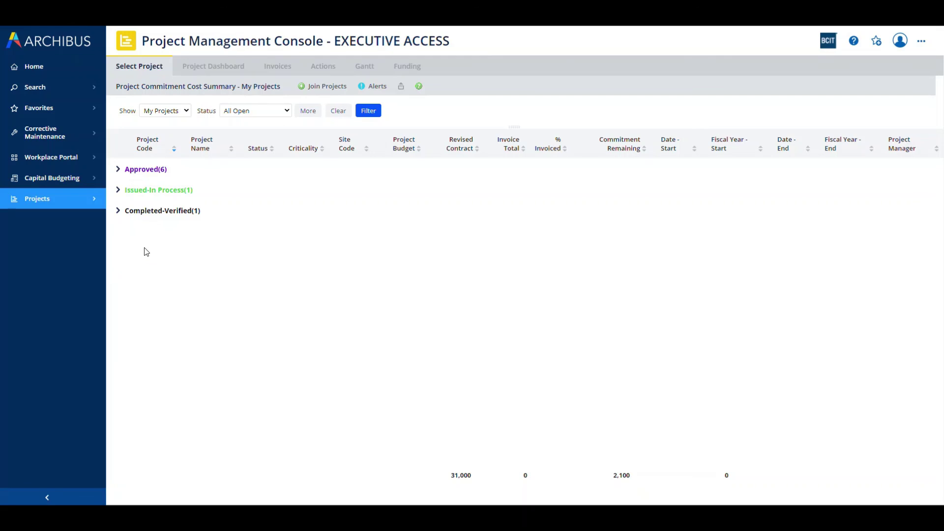
{"action": "left_click", "coordinate": [118, 170]}
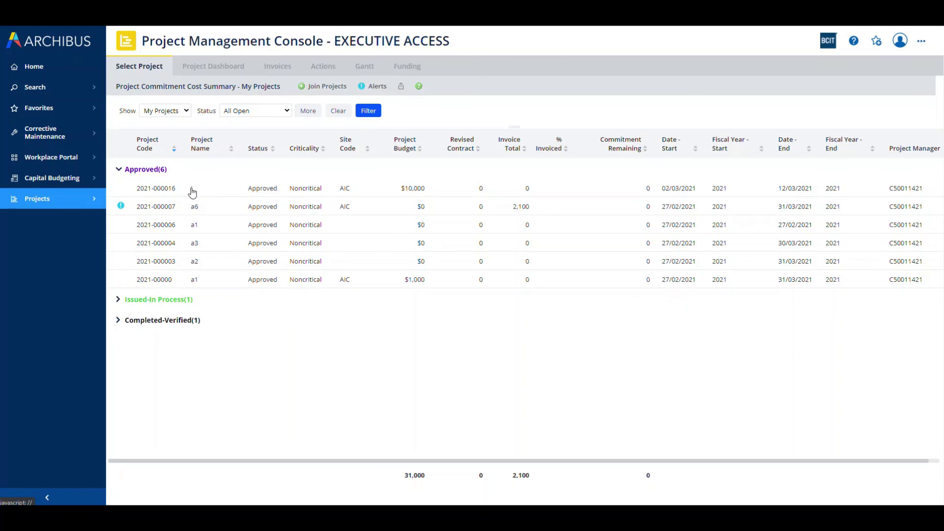
{"action": "left_click", "coordinate": [160, 189]}
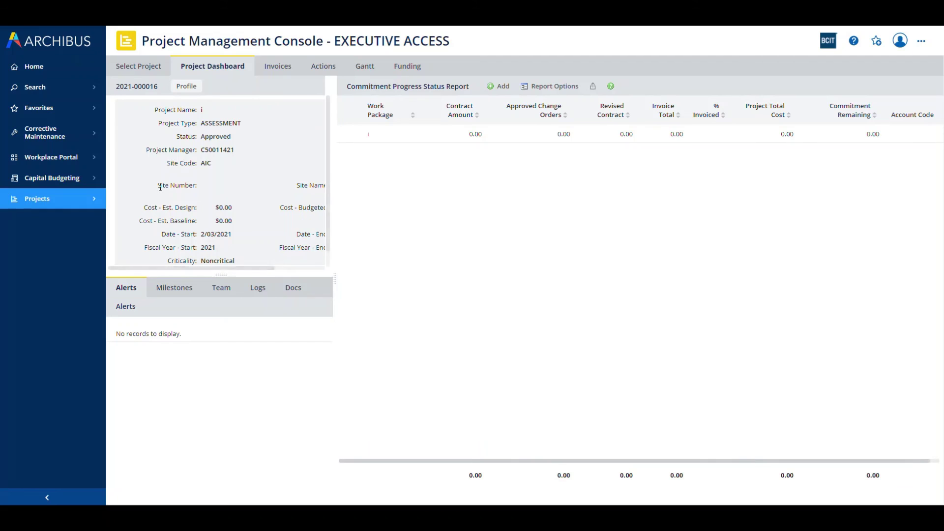
{"action": "left_click", "coordinate": [187, 87]}
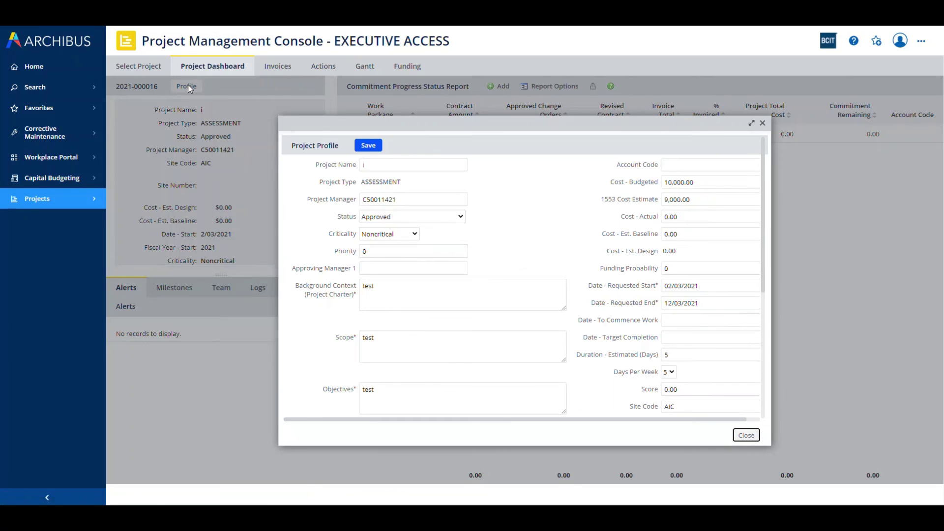